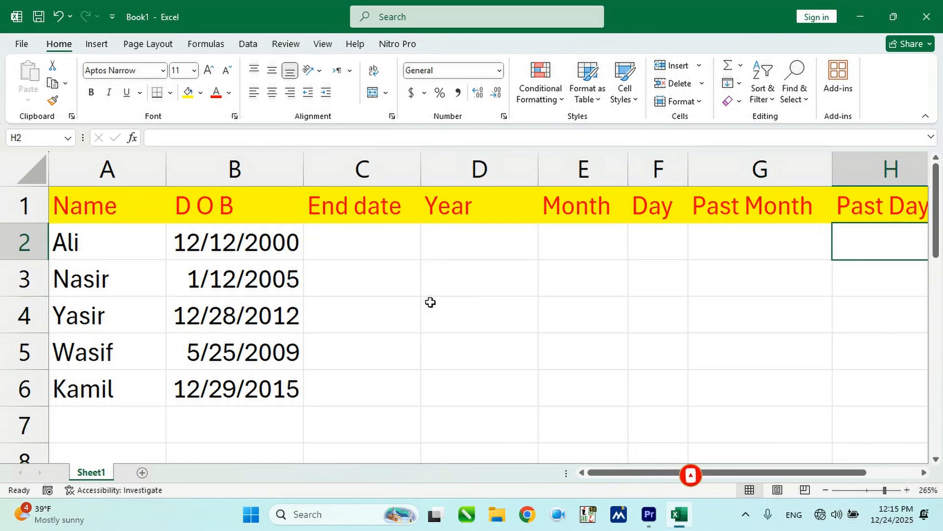
Enter today's date, 12/24/2025, in C2 and fill the End date column down to C6 as a daily series.
{"action": "key", "text": "ctrl+semicolon"}
{"action": "left_click", "coordinate": [472, 310]}
{"action": "left_click", "coordinate": [433, 253]}
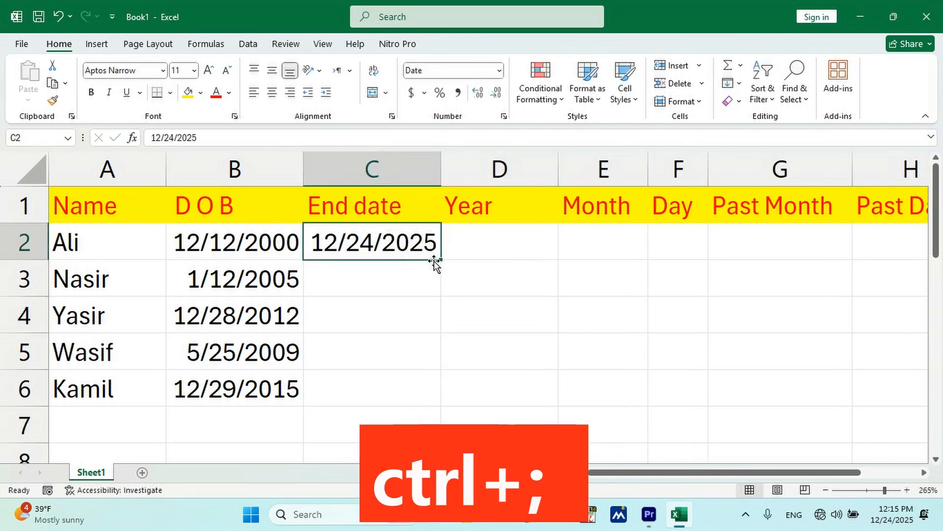
{"action": "double_click", "coordinate": [441, 259]}
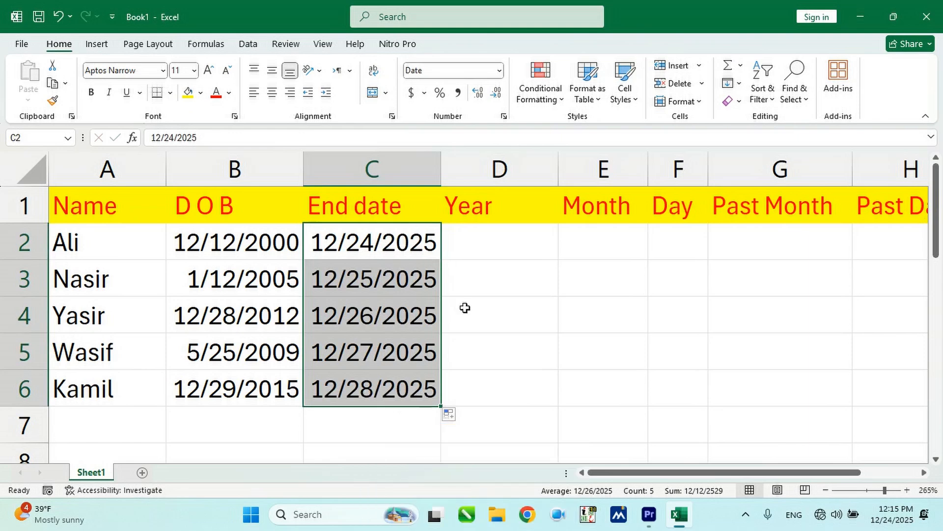
Calculate the full years in D2 with =DATEDIF(B2,C2,"Y") and fill the formula down to D6.
{"action": "left_click", "coordinate": [484, 240]}
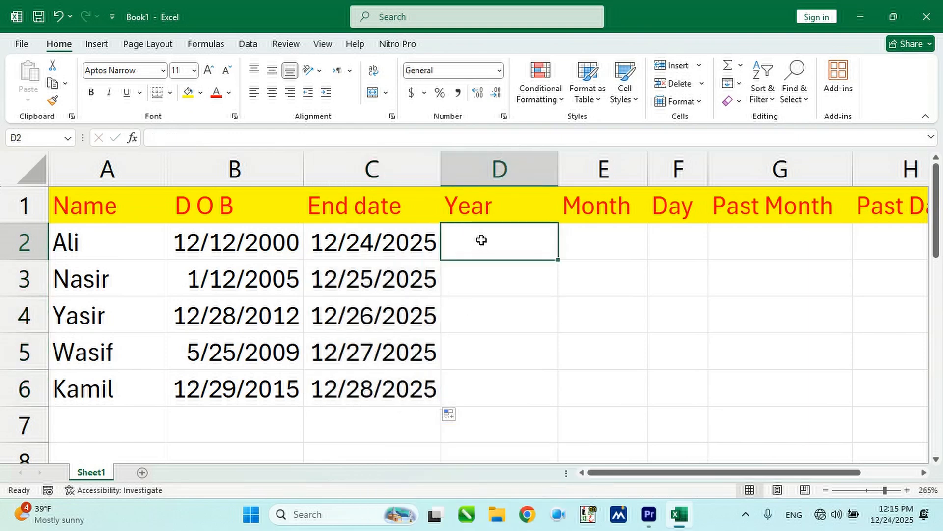
{"action": "type", "text": "="}
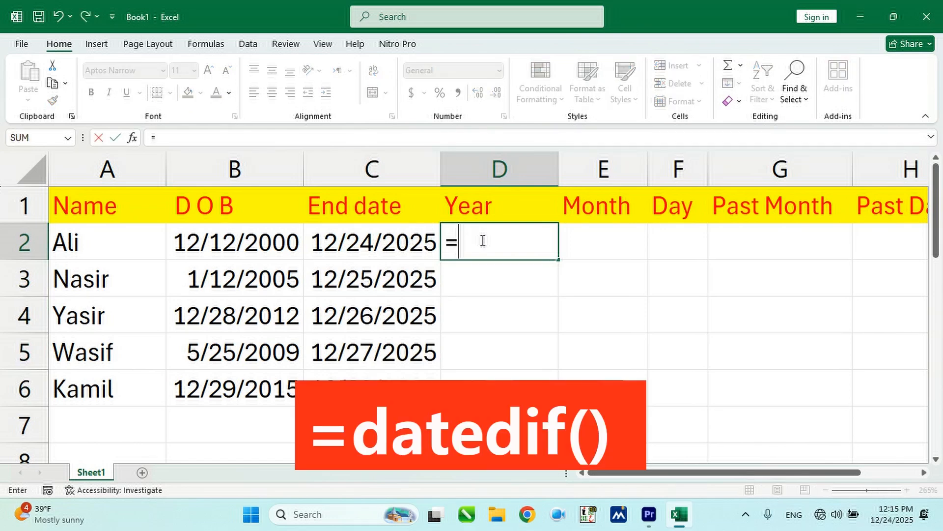
{"action": "type", "text": "datedif("}
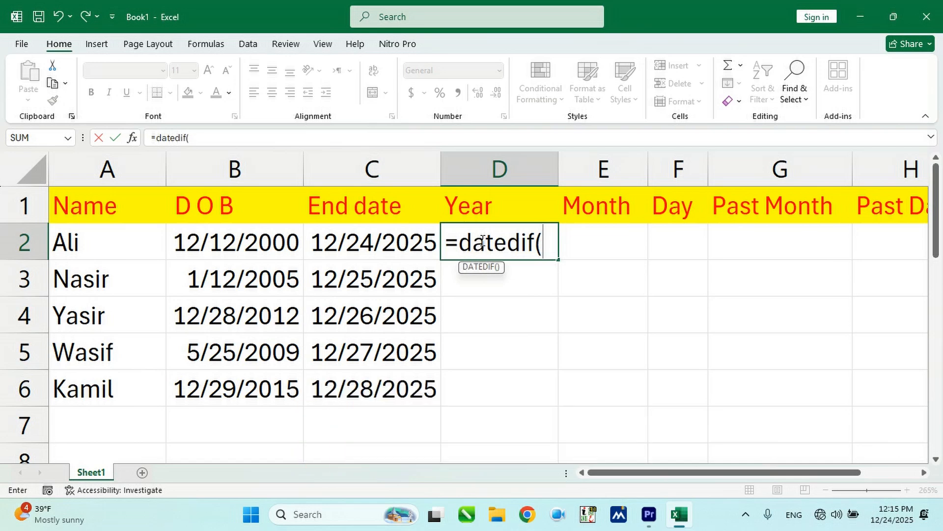
{"action": "left_click", "coordinate": [220, 245]}
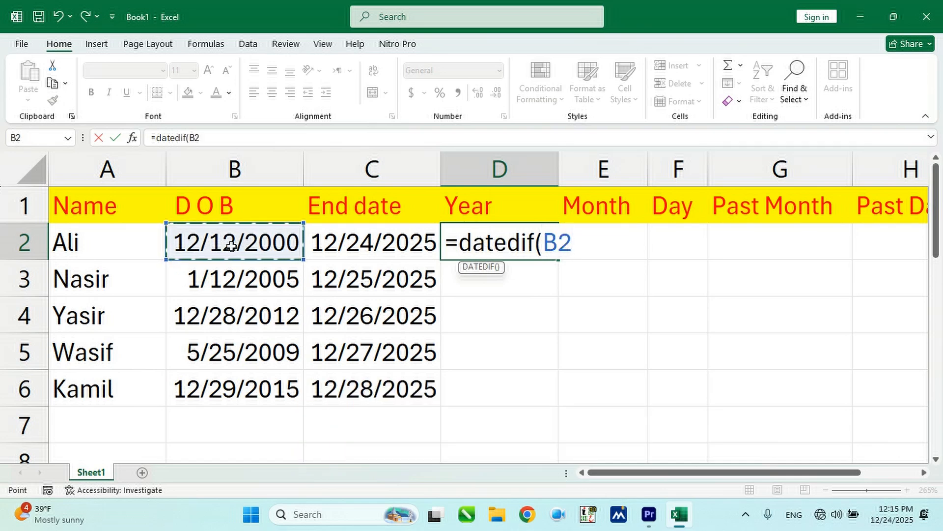
{"action": "type", "text": ","}
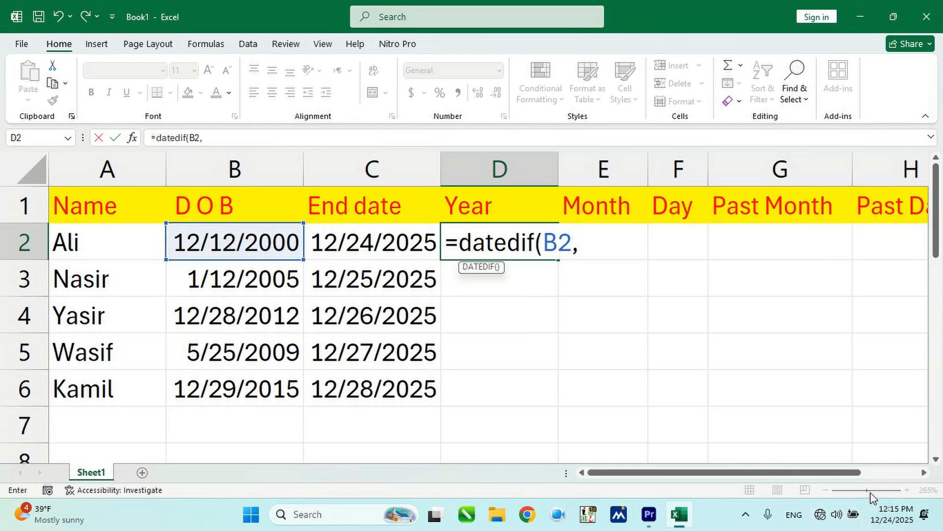
{"action": "left_click", "coordinate": [389, 244]}
{"action": "type", "text": ",\"Y"}
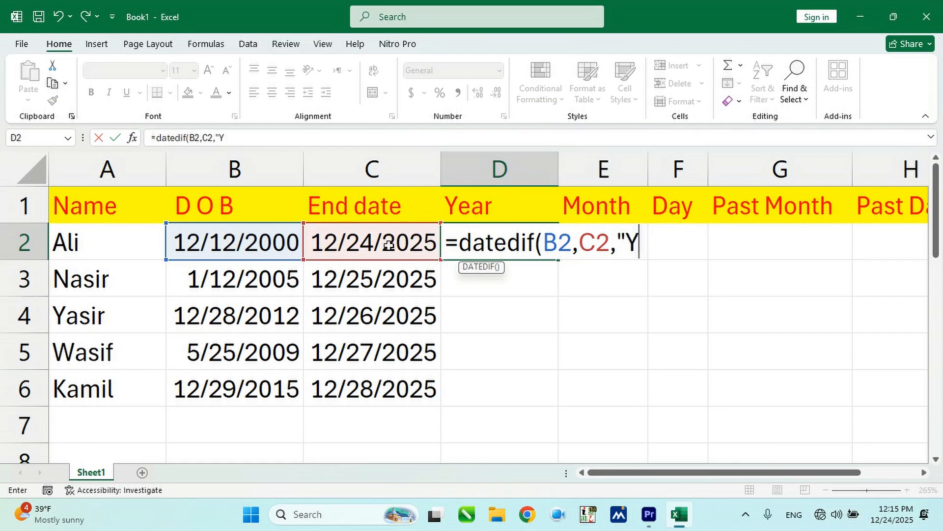
{"action": "type", "text": "\""}
{"action": "key", "text": "Return"}
{"action": "left_click", "coordinate": [555, 254]}
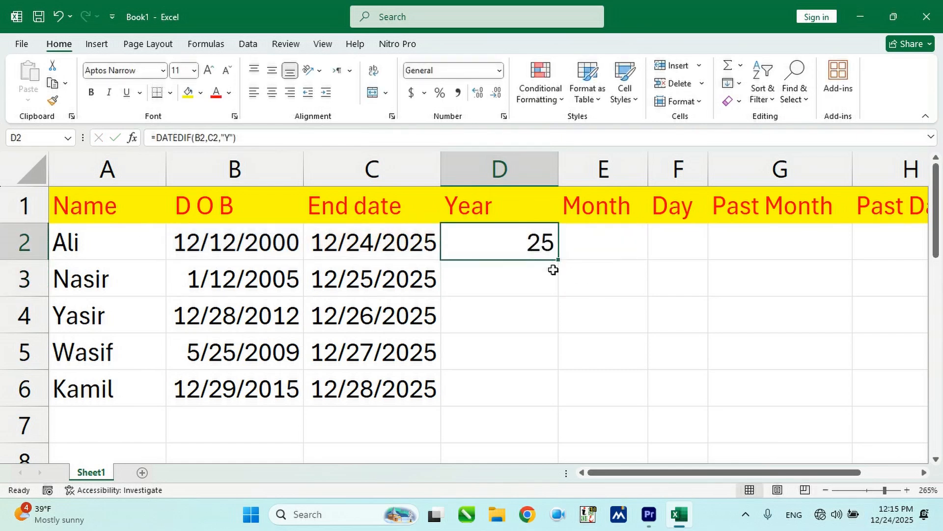
{"action": "double_click", "coordinate": [558, 259]}
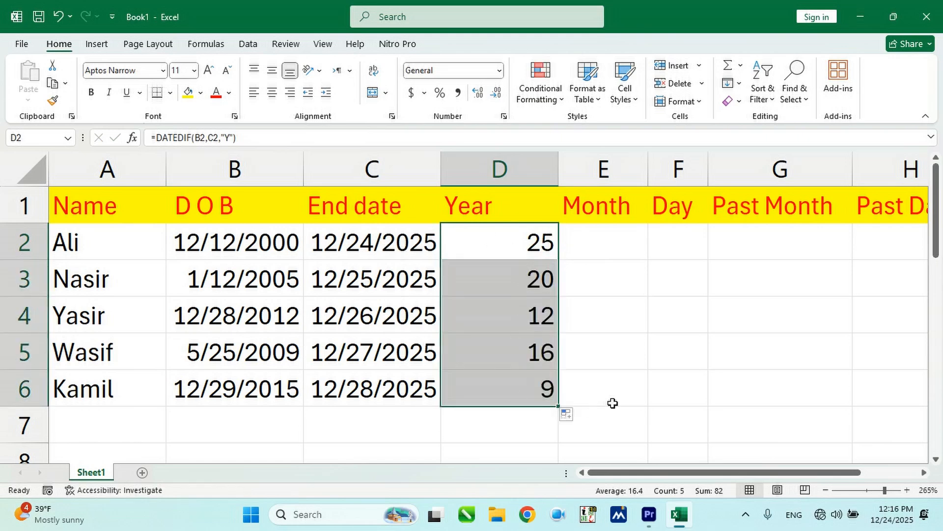
Calculate the total months in E2 with =DATEDIF(B2,TODAY(),"M") and fill the formula down to E6.
{"action": "left_click_drag", "start_coordinate": [653, 474], "coordinate": [694, 479]}
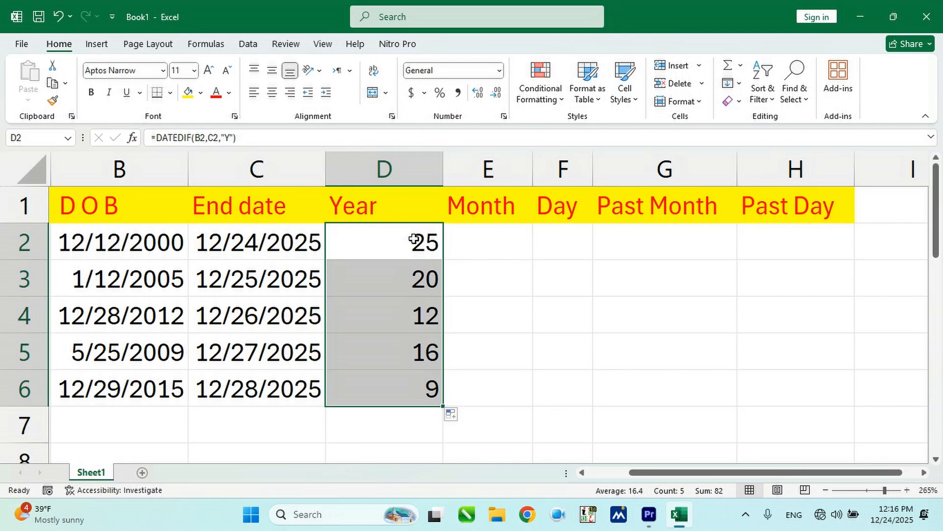
{"action": "left_click", "coordinate": [505, 254]}
{"action": "type", "text": "="}
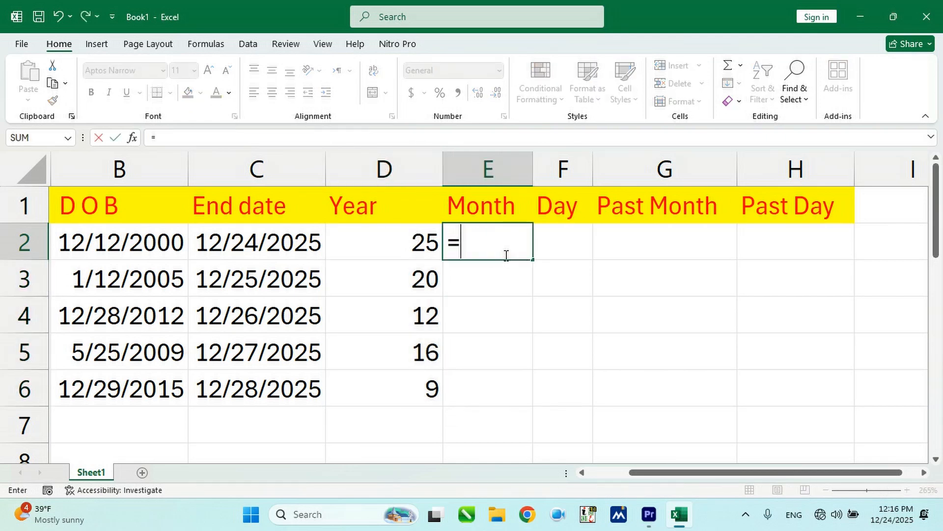
{"action": "type", "text": "datedif("}
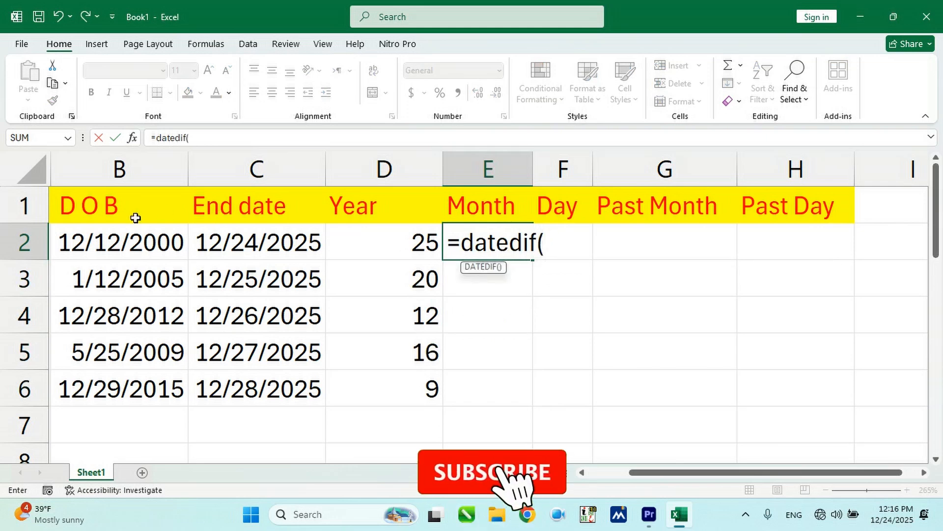
{"action": "left_click", "coordinate": [123, 241]}
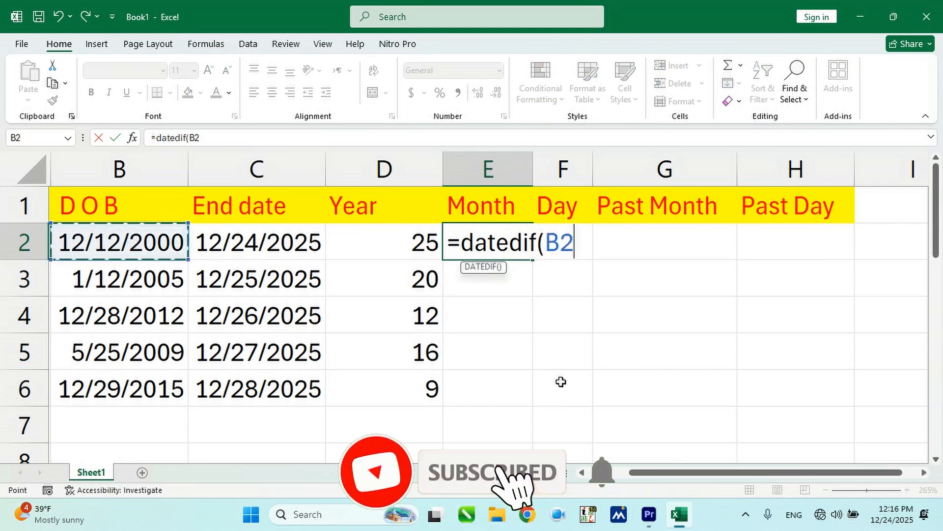
{"action": "type", "text": ","}
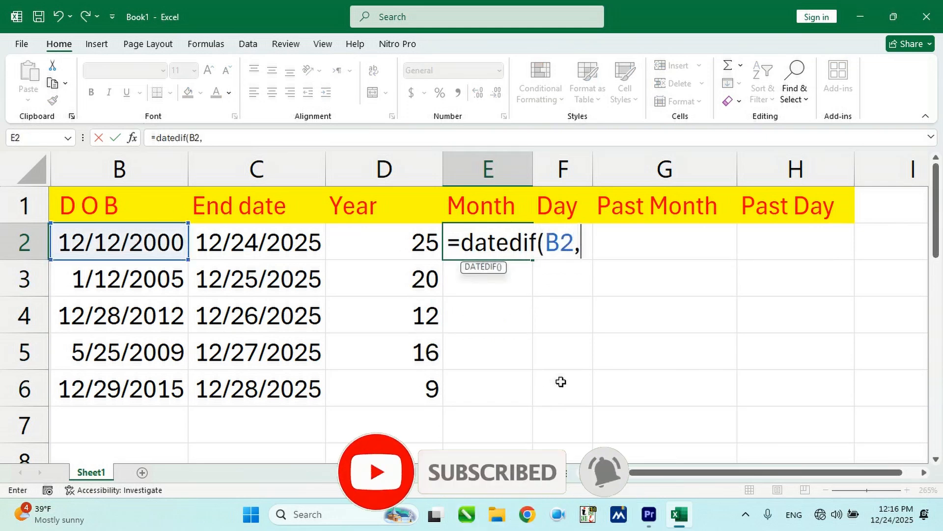
{"action": "type", "text": "t"}
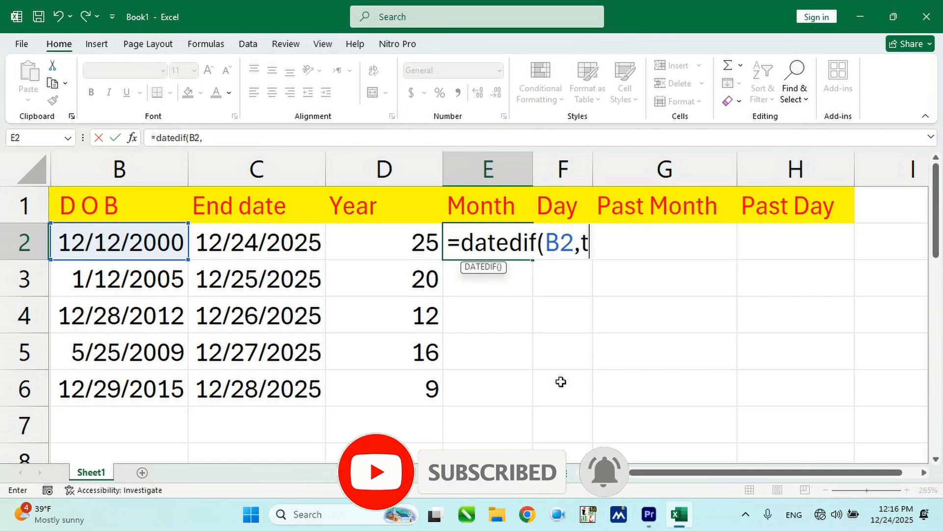
{"action": "type", "text": "oday("}
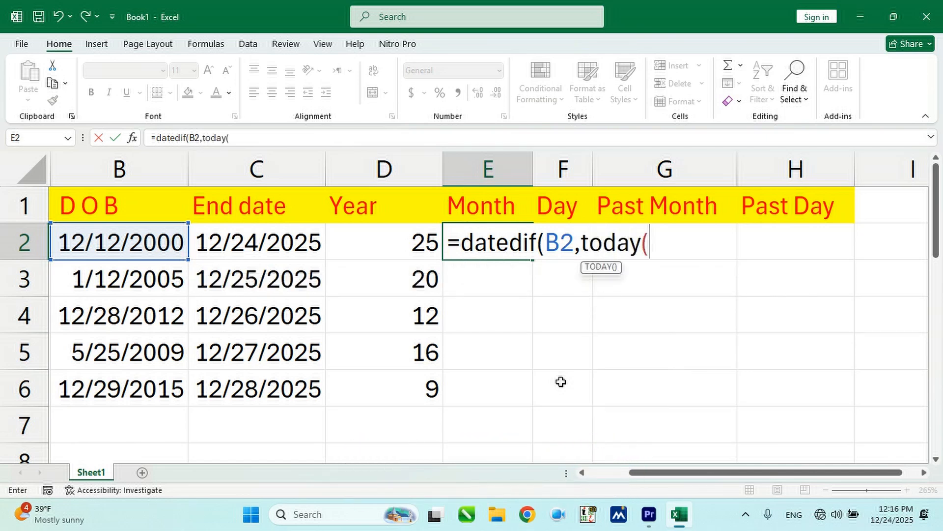
{"action": "type", "text": ")"}
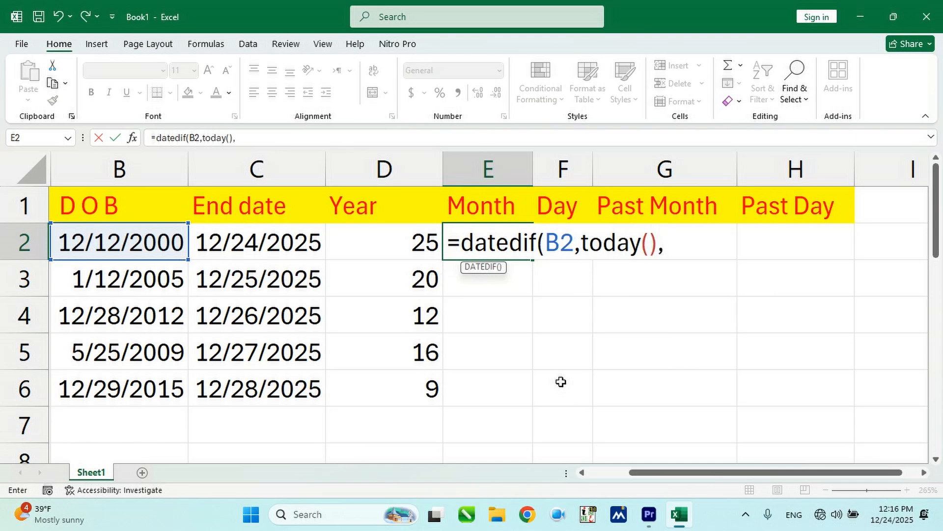
{"action": "type", "text": ",\"M\""}
{"action": "key", "text": "Return"}
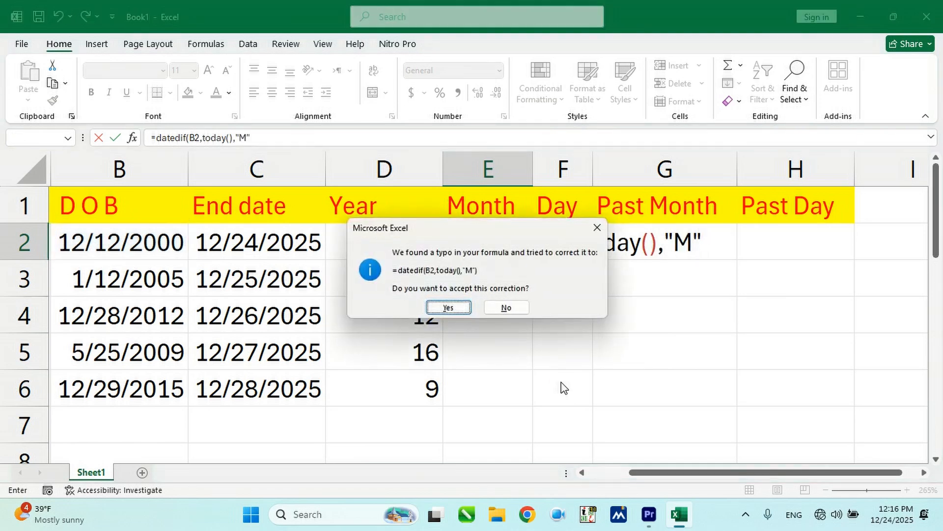
{"action": "key", "text": "Return"}
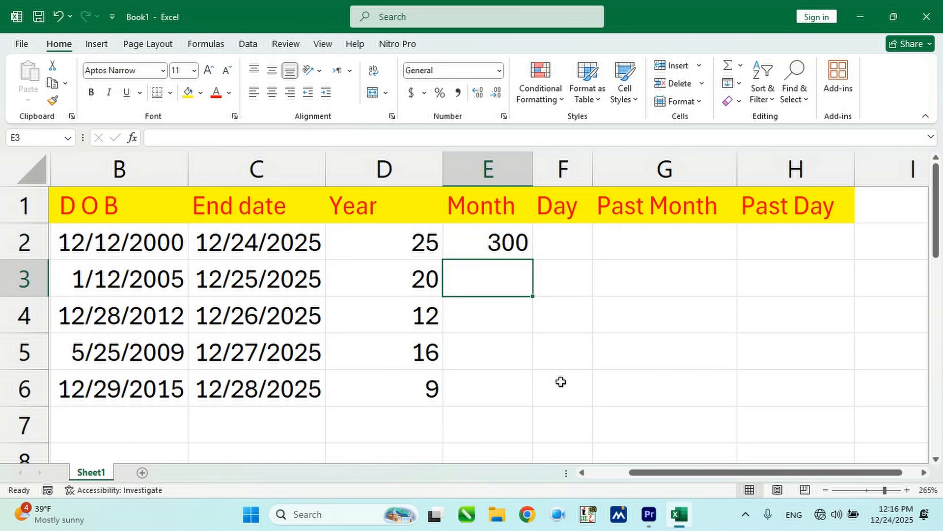
{"action": "left_click", "coordinate": [522, 241]}
{"action": "double_click", "coordinate": [532, 259]}
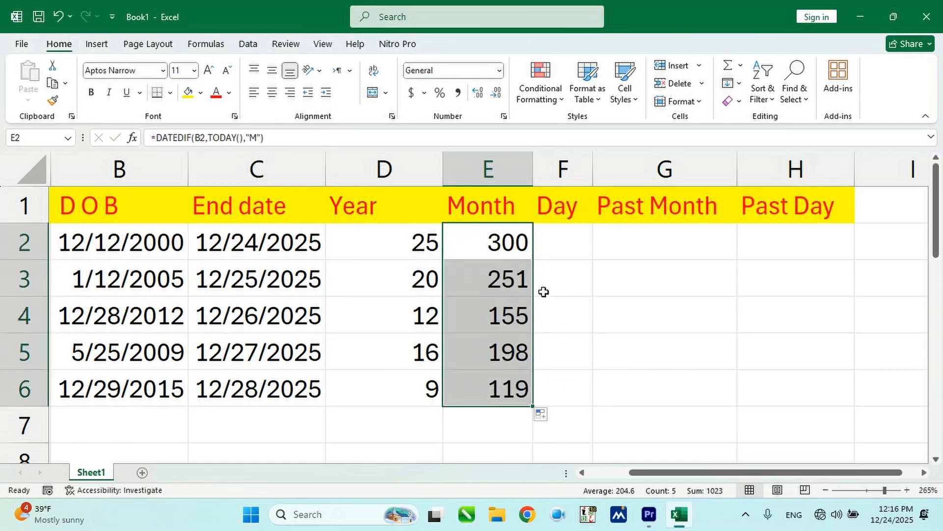
Copy the Year formula text from D2 into F2 and change its unit to "D", giving =DATEDIF(B2,C2,"D").
{"action": "left_click", "coordinate": [374, 242]}
{"action": "double_click", "coordinate": [439, 241]}
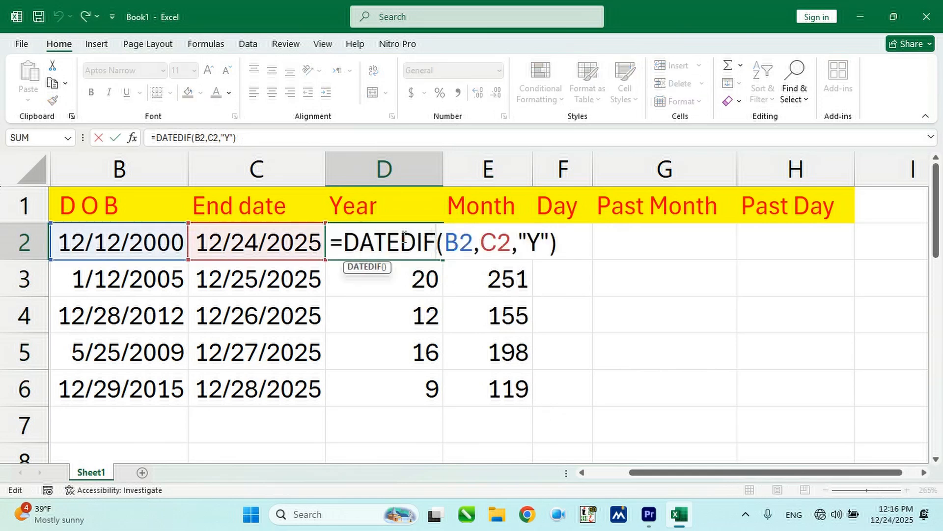
{"action": "left_click_drag", "start_coordinate": [331, 242], "coordinate": [558, 244]}
{"action": "key", "text": "ctrl+c"}
{"action": "key", "text": "Escape"}
{"action": "double_click", "coordinate": [572, 248]}
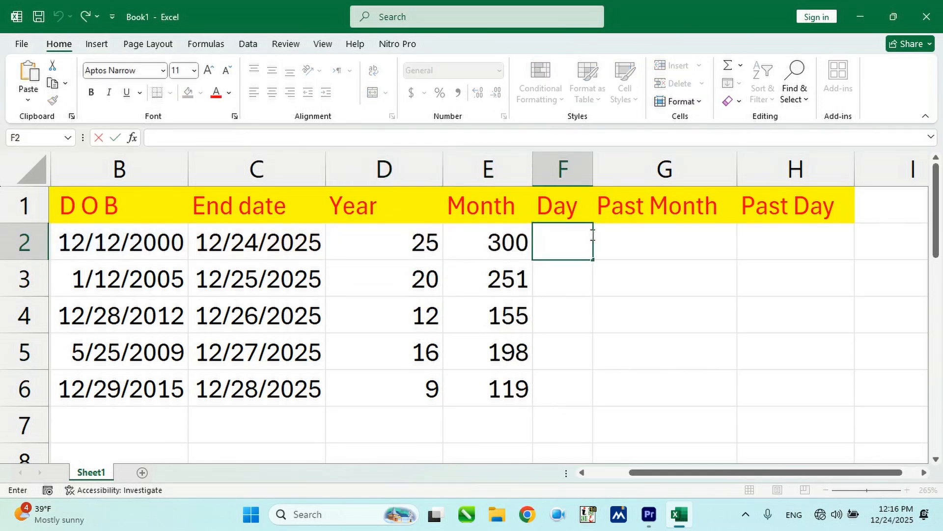
{"action": "key", "text": "ctrl+v"}
{"action": "left_click_drag", "start_coordinate": [735, 244], "coordinate": [746, 244]}
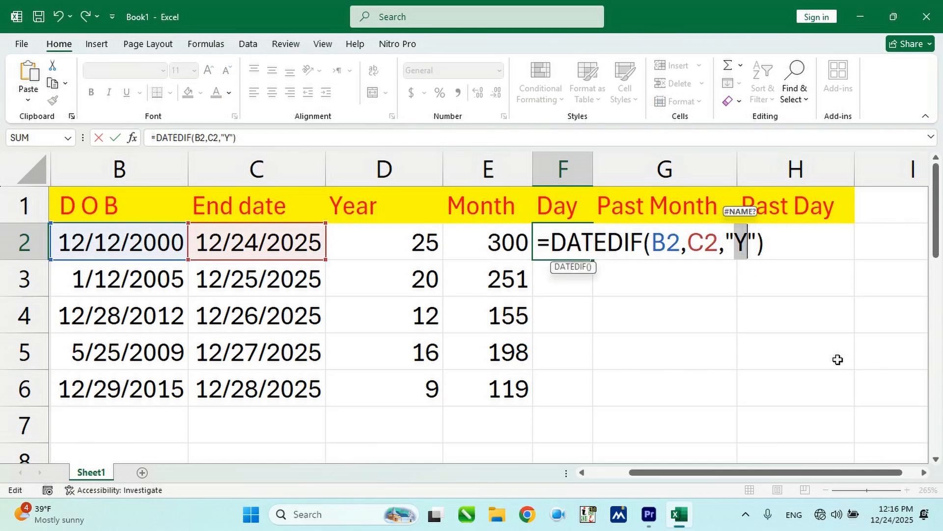
{"action": "type", "text": "D"}
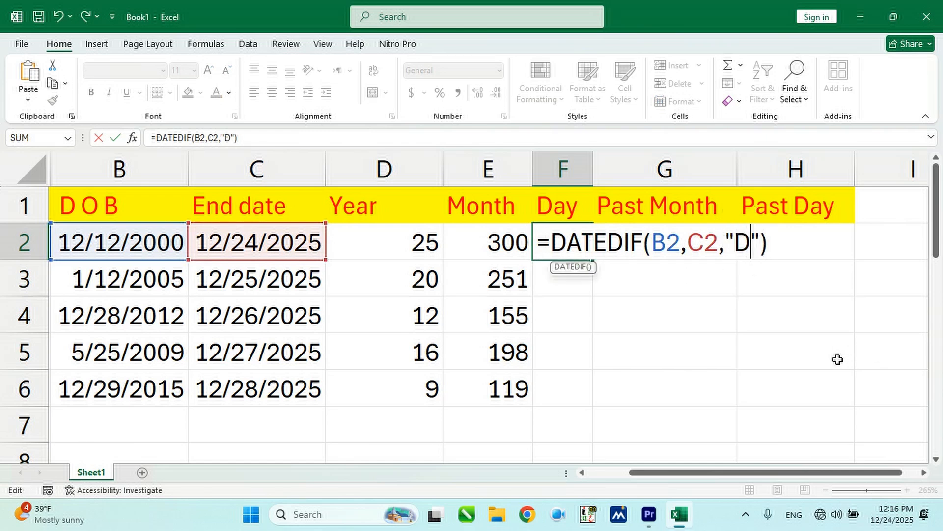
{"action": "key", "text": "Return"}
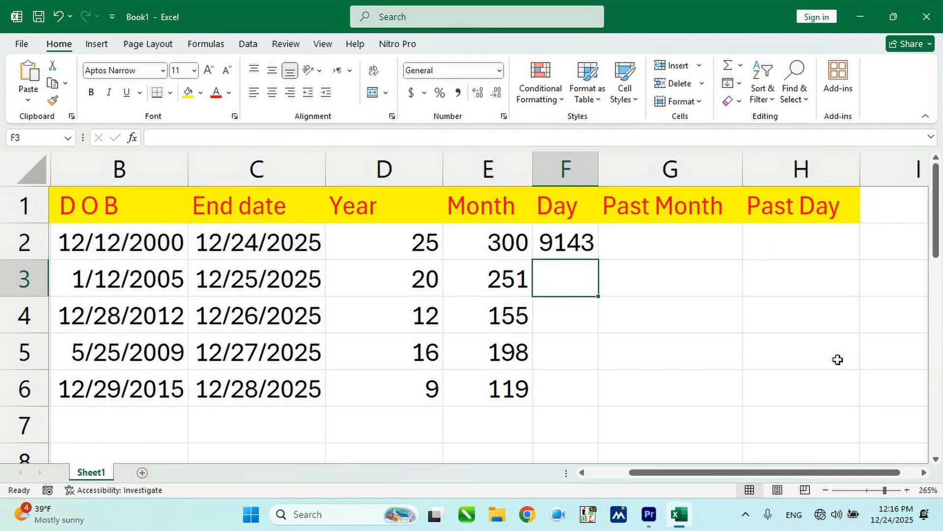
Autofit the width of column D and fill the Day formula from F2 down to F6.
{"action": "double_click", "coordinate": [443, 165]}
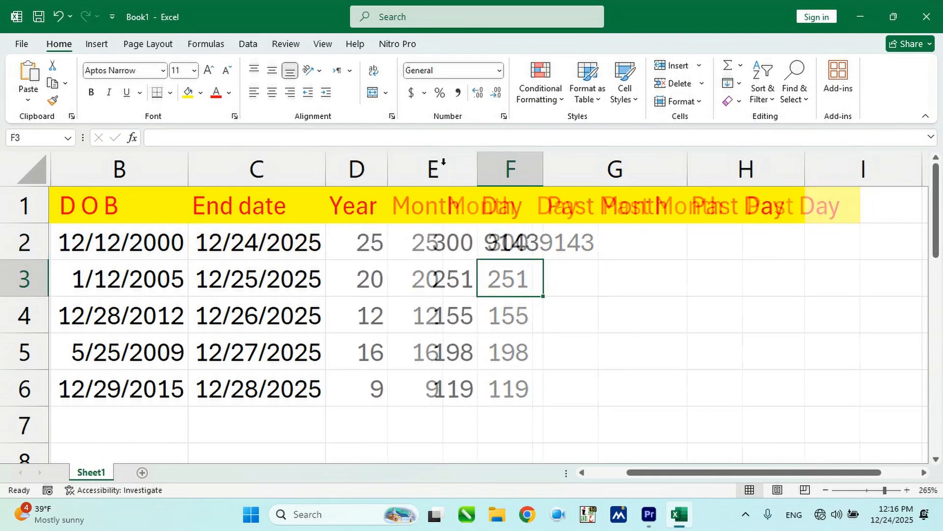
{"action": "left_click", "coordinate": [514, 245]}
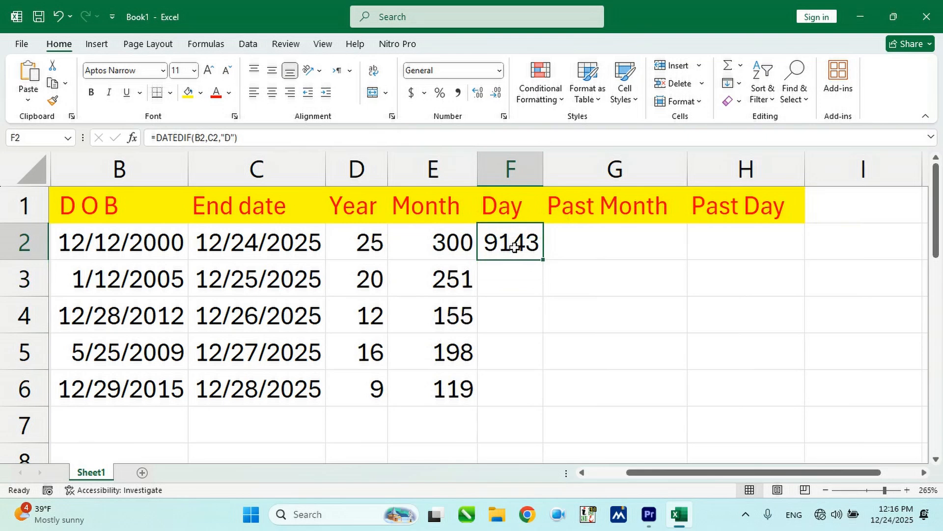
{"action": "double_click", "coordinate": [545, 259]}
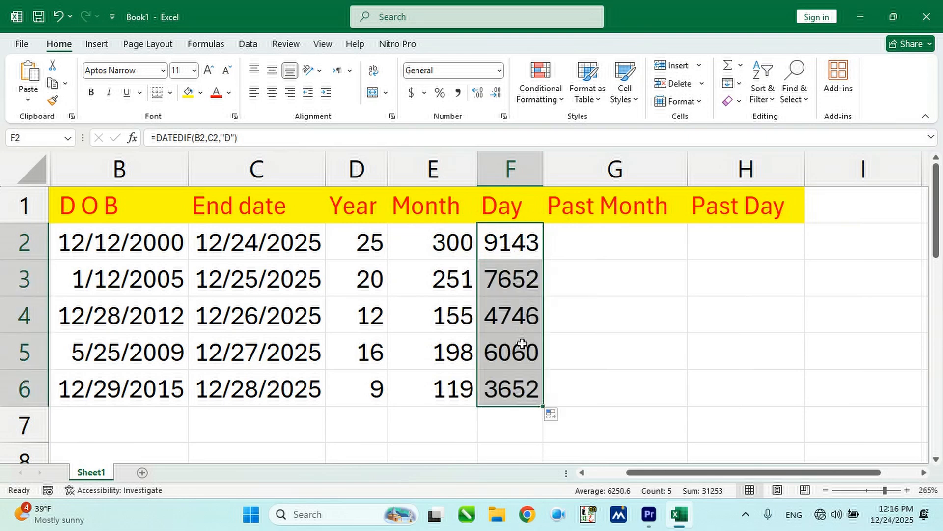
Calculate the past months for the first person in G2 with =DATEDIF(B2,C2,"YM").
{"action": "left_click", "coordinate": [644, 254]}
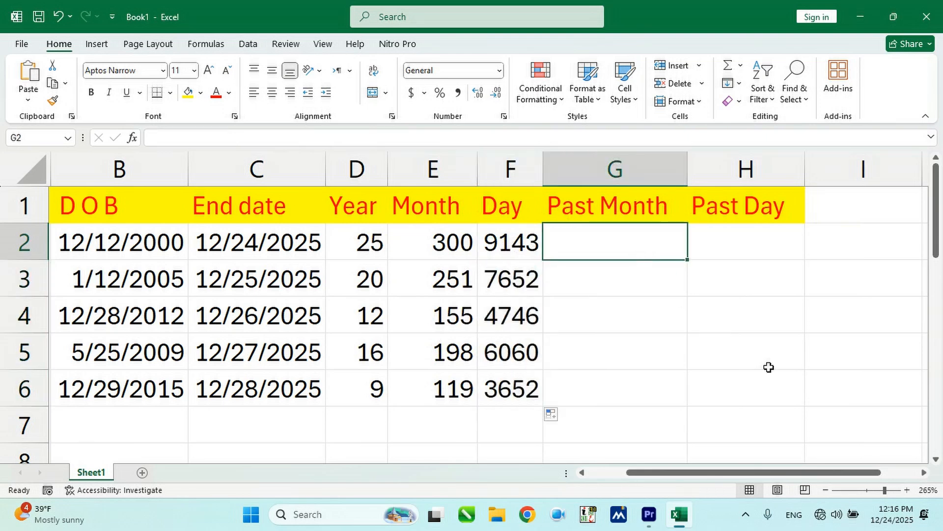
{"action": "type", "text": "="}
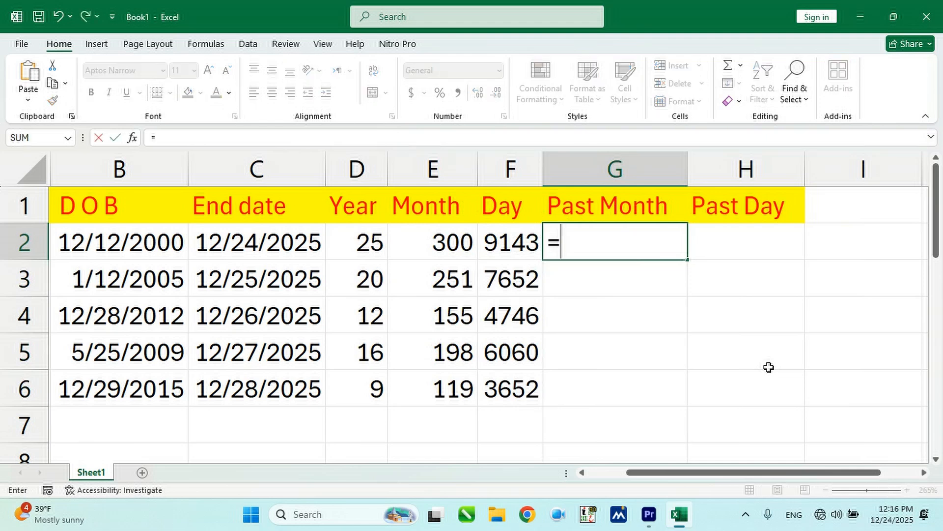
{"action": "type", "text": "datedif("}
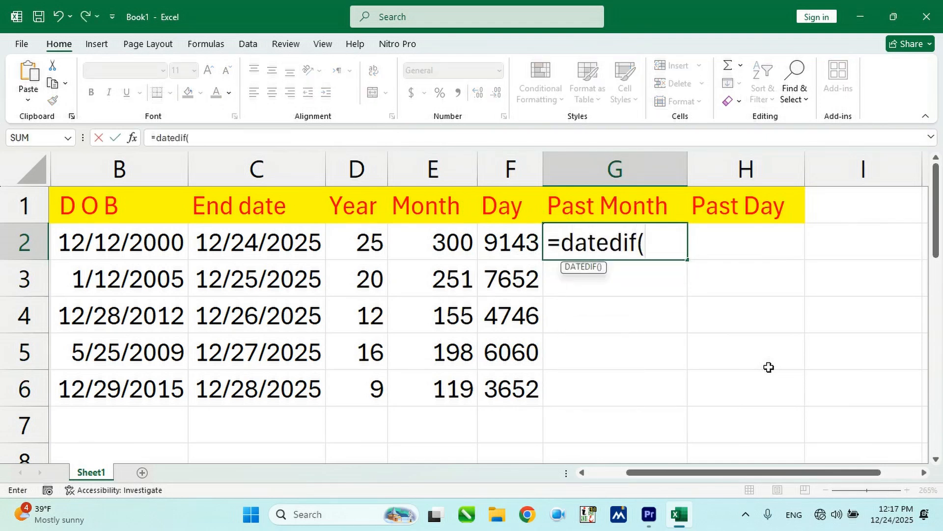
{"action": "left_click", "coordinate": [155, 240]}
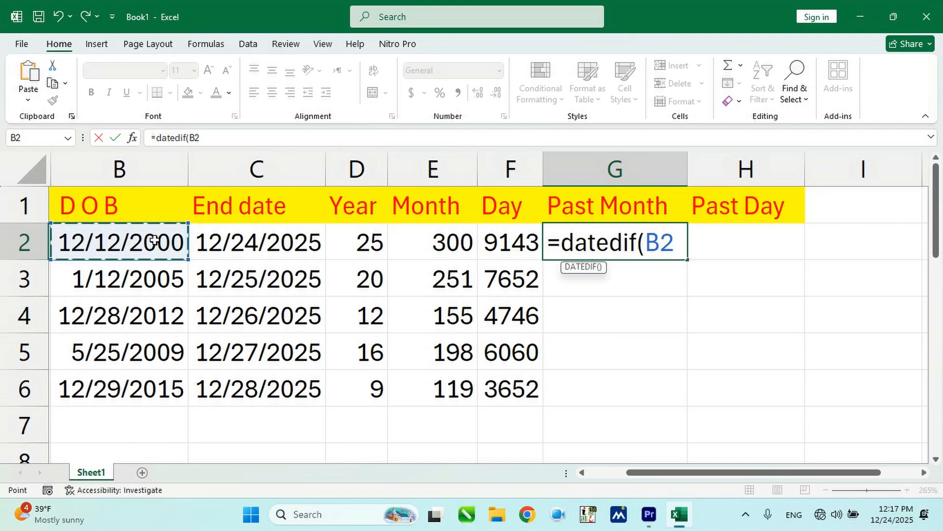
{"action": "type", "text": ","}
{"action": "left_click", "coordinate": [273, 239]}
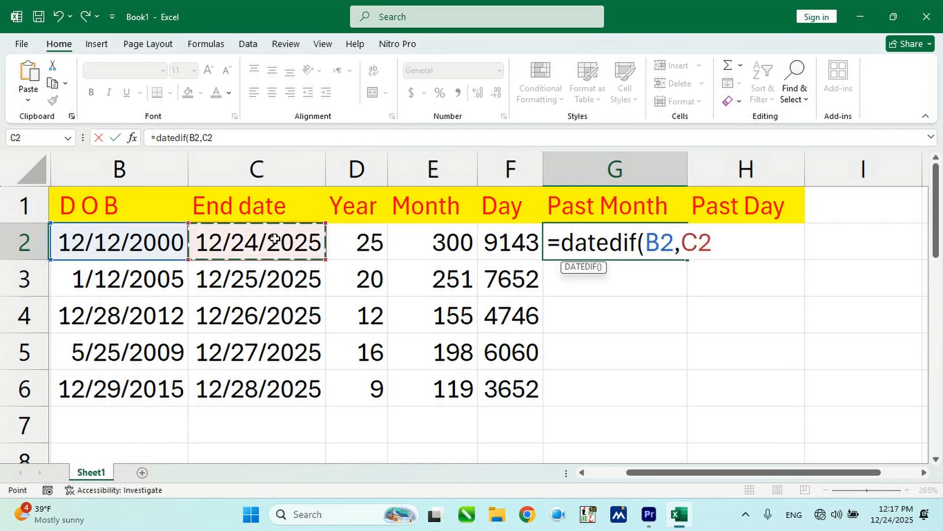
{"action": "type", "text": ","}
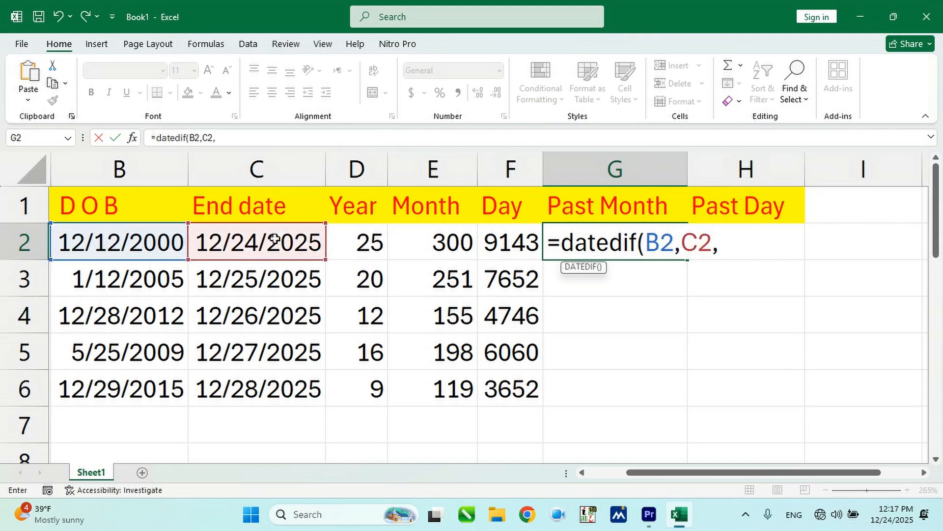
{"action": "type", "text": "\"YM"}
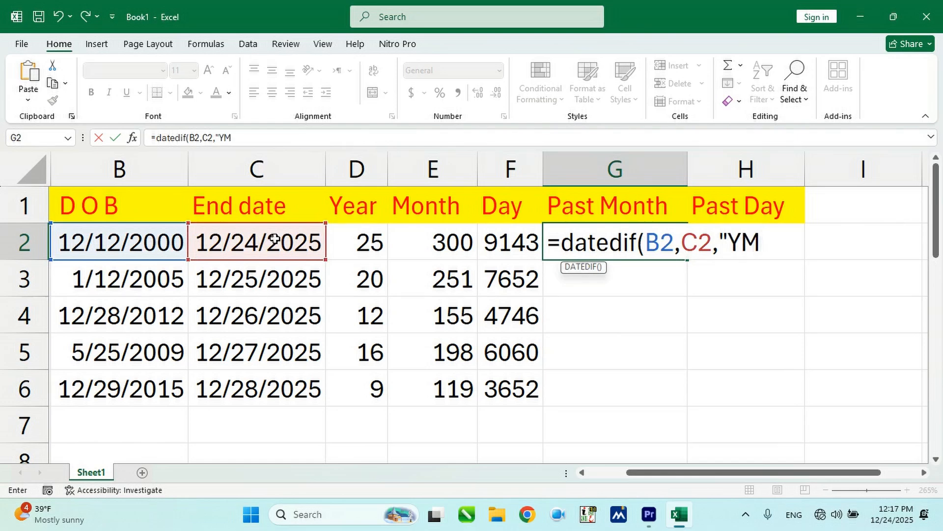
{"action": "type", "text": "\")"}
{"action": "key", "text": "Return"}
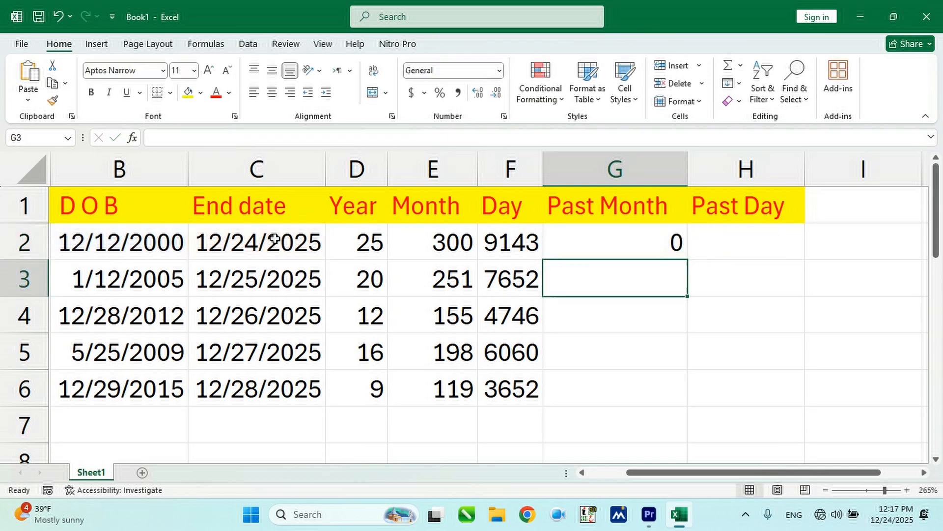
Fill the Past Month formula from G2 down to G6.
{"action": "left_click", "coordinate": [693, 245]}
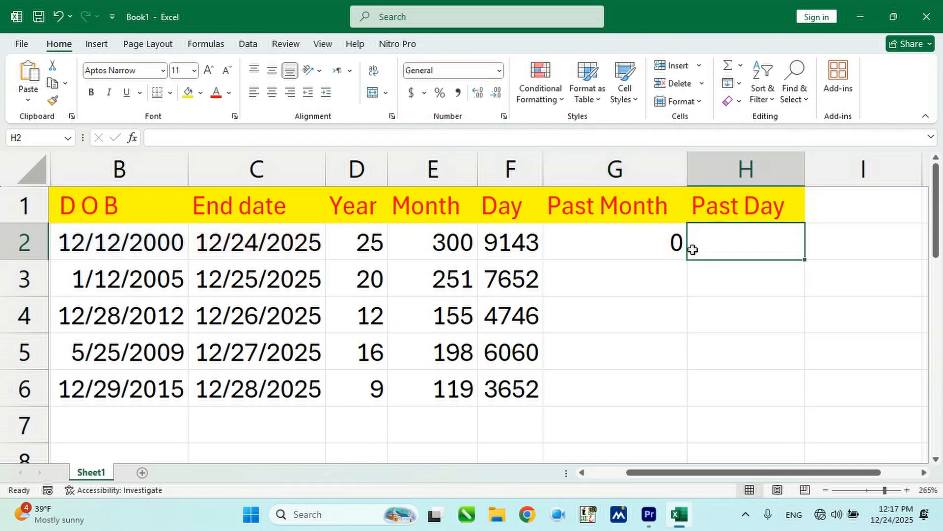
{"action": "left_click", "coordinate": [656, 253]}
{"action": "double_click", "coordinate": [687, 259]}
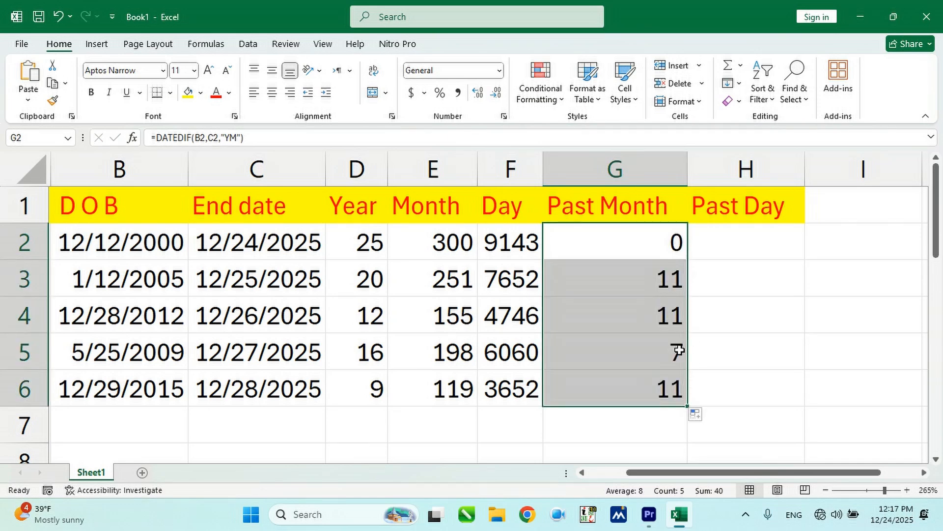
Copy the Past Month formula text from G2 into H2, leaving its references to B2 and C2 as they are.
{"action": "double_click", "coordinate": [652, 253]}
{"action": "triple_click", "coordinate": [653, 253]}
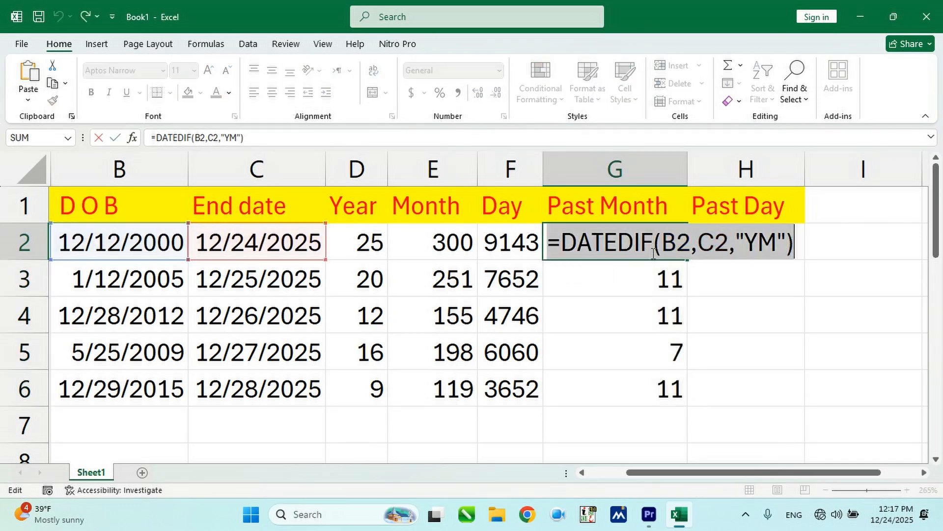
{"action": "key", "text": "Escape"}
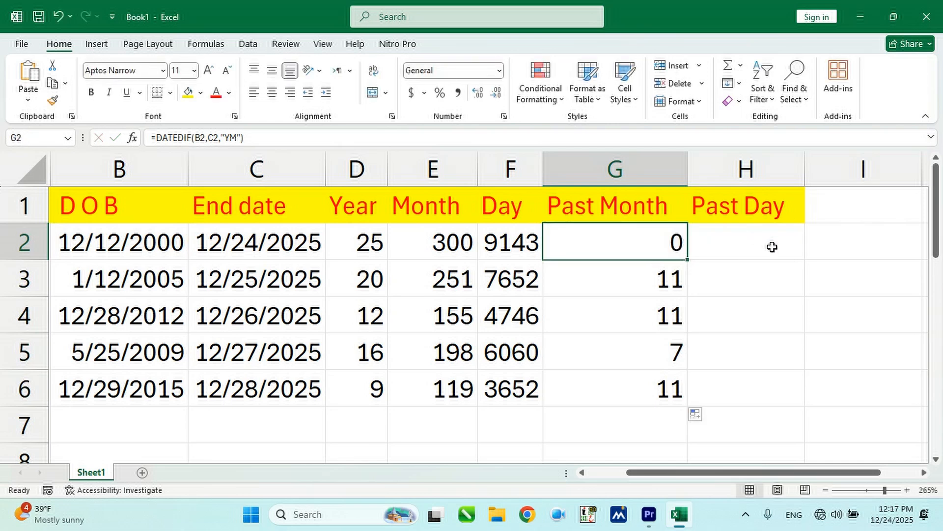
{"action": "left_click", "coordinate": [767, 241]}
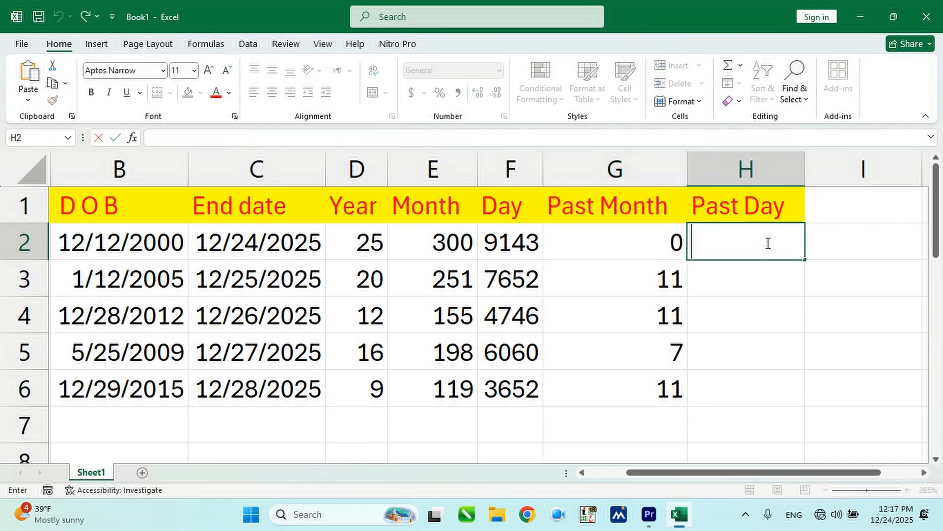
{"action": "key", "text": "ctrl+v"}
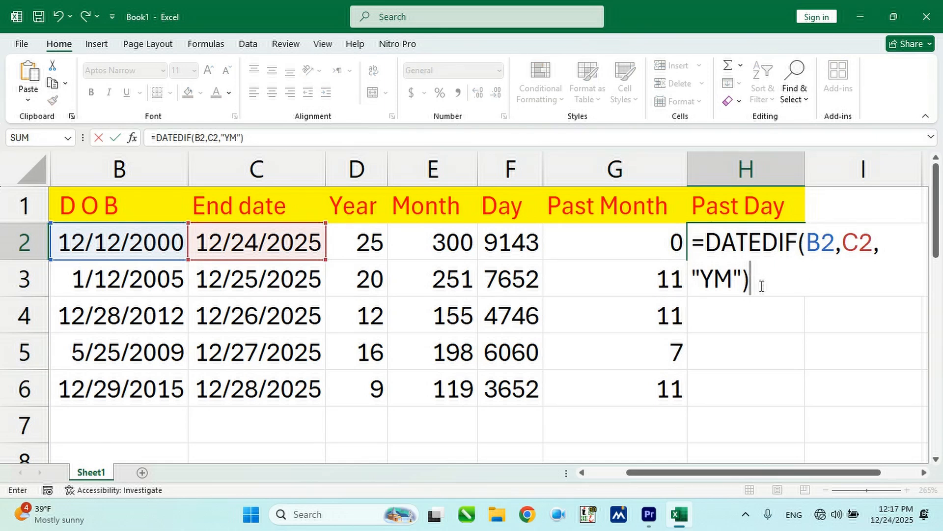
{"action": "key", "text": "Left"}
{"action": "key", "text": "Right"}
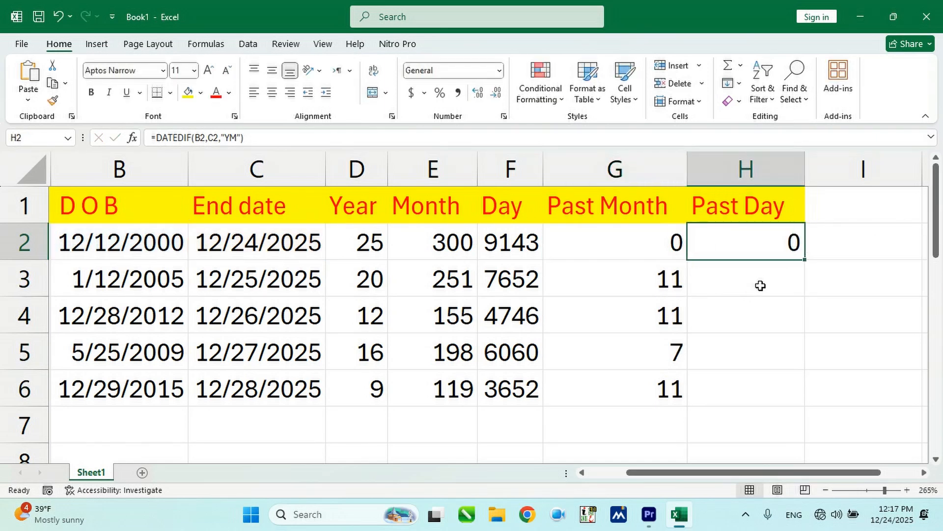
Change the unit of the H2 formula to "MD", giving =DATEDIF(B2,C2,"MD"), and fill it down to H6.
{"action": "key", "text": "F2"}
{"action": "key", "text": "Left"}
{"action": "key", "text": "Left"}
{"action": "key", "text": "Left"}
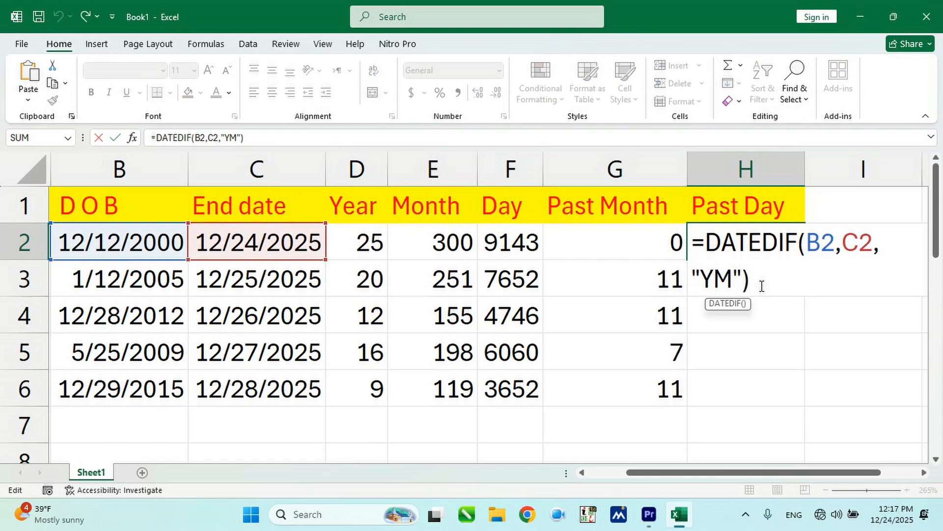
{"action": "key", "text": "Delete"}
{"action": "key", "text": "BackSpace"}
{"action": "type", "text": "MD"}
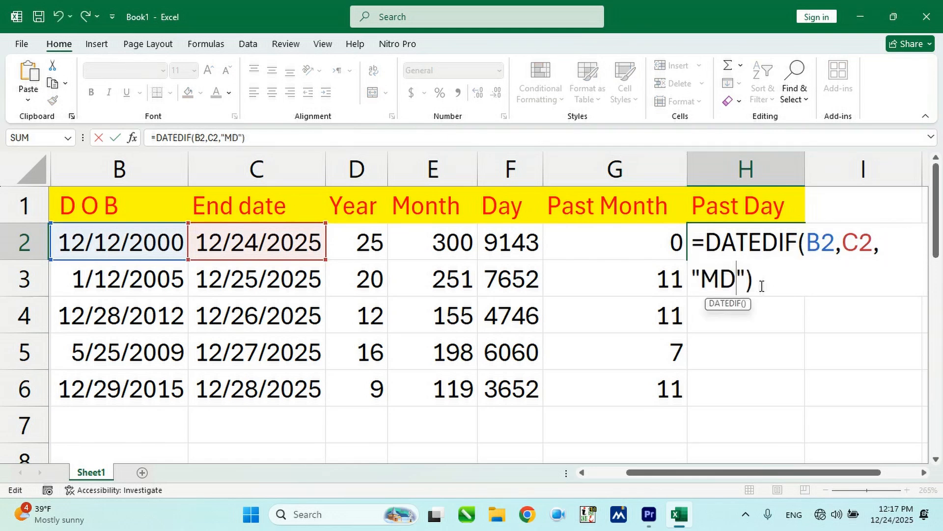
{"action": "key", "text": "Return"}
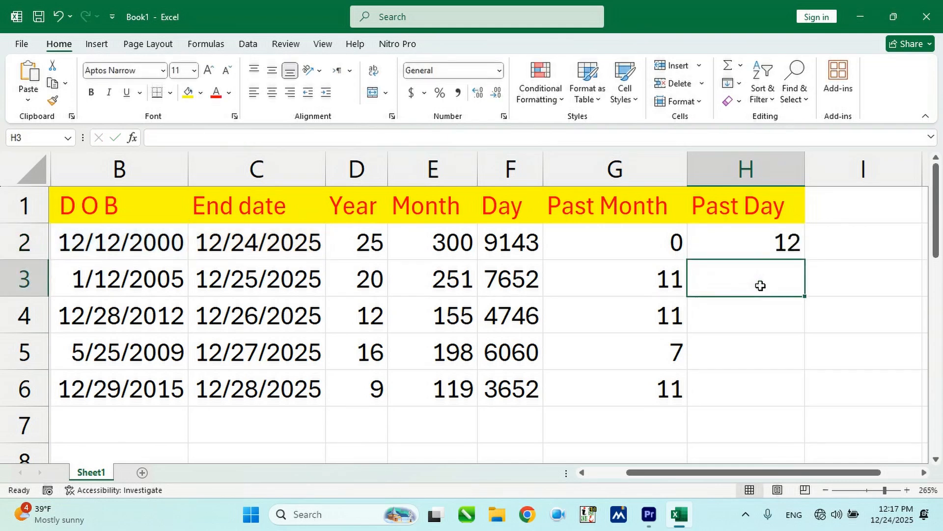
{"action": "left_click", "coordinate": [791, 243]}
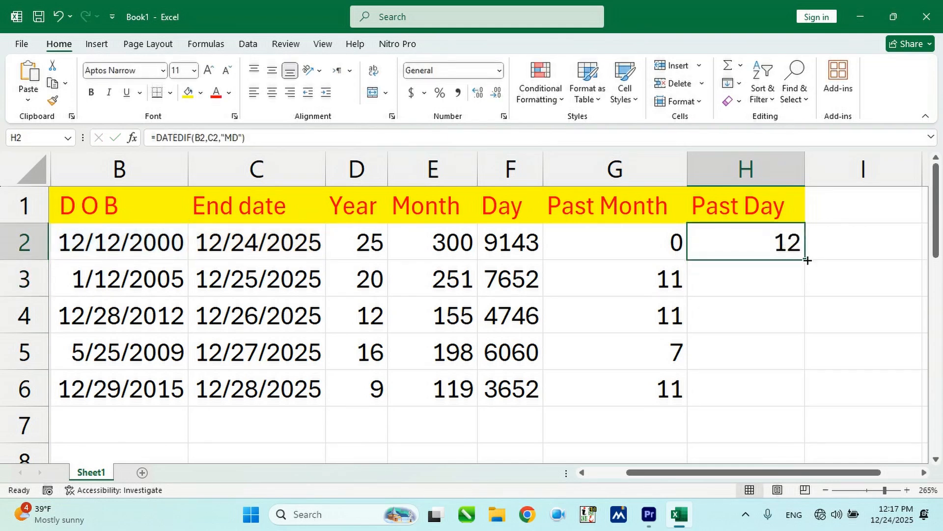
{"action": "double_click", "coordinate": [807, 261]}
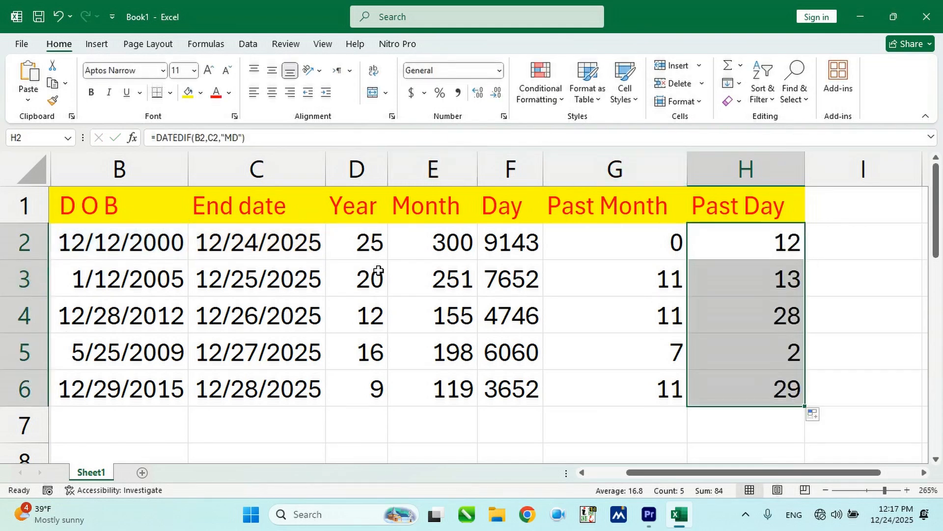
Format the Year, Past Month and Past Day results in D2:D6 and G2:H6 with a black fill and white text.
{"action": "left_click_drag", "start_coordinate": [366, 245], "coordinate": [366, 381]}
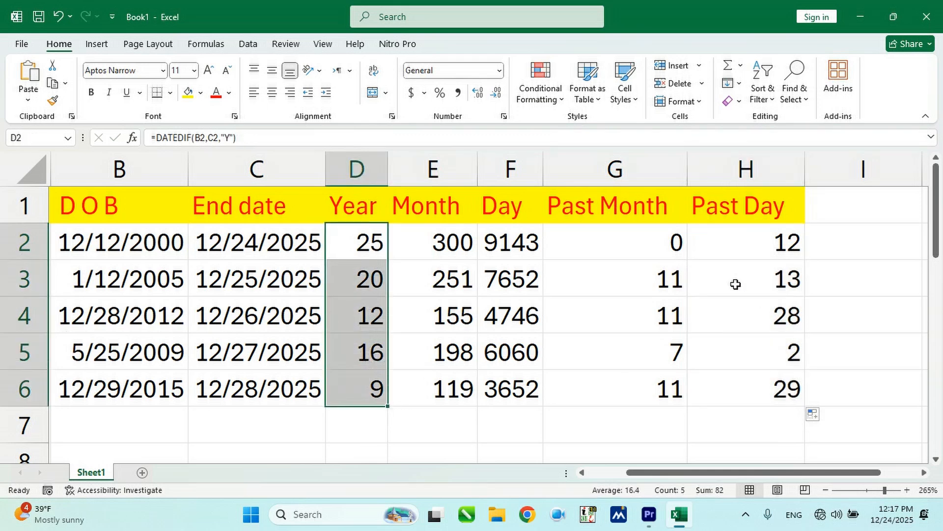
{"action": "left_click_drag", "start_coordinate": [674, 246], "coordinate": [670, 385], "text": "ctrl"}
{"action": "left_click_drag", "start_coordinate": [725, 244], "coordinate": [766, 381], "text": "ctrl"}
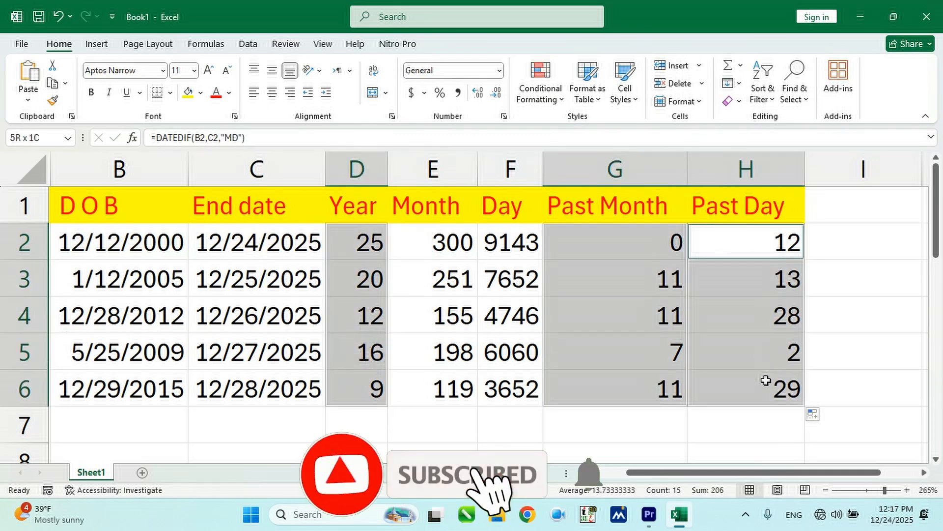
{"action": "left_click", "coordinate": [201, 92]}
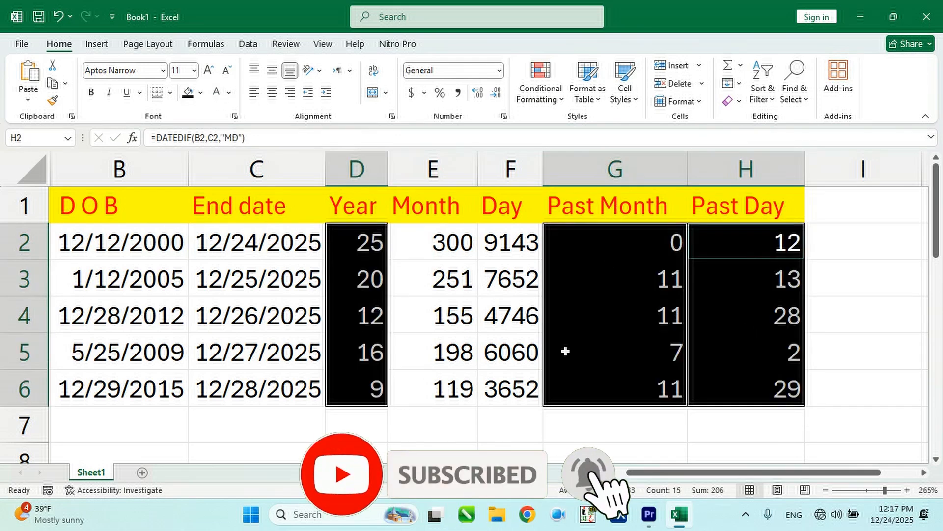
{"action": "left_click", "coordinate": [729, 327]}
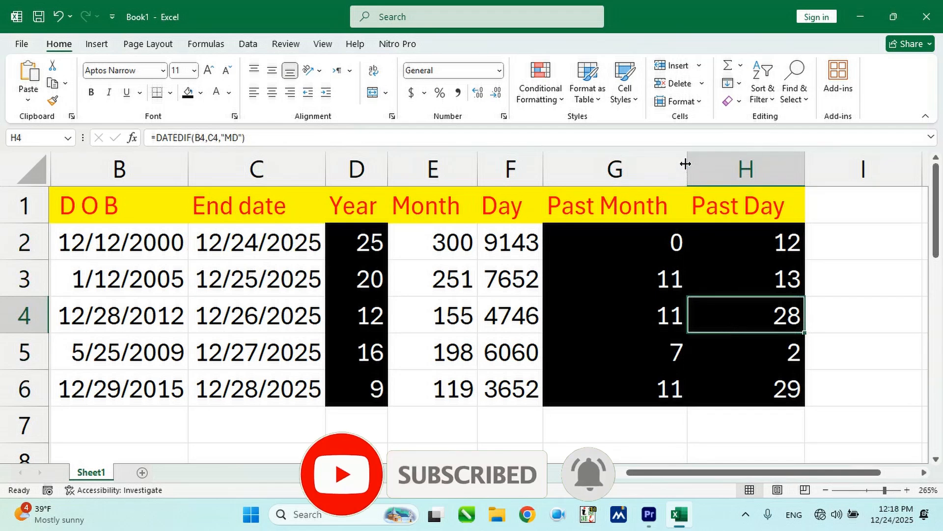
Review the Year, Past Month and Past Day results in rows 2 and 3, along with the whole table.
{"action": "left_click", "coordinate": [351, 250]}
{"action": "left_click", "coordinate": [759, 243]}
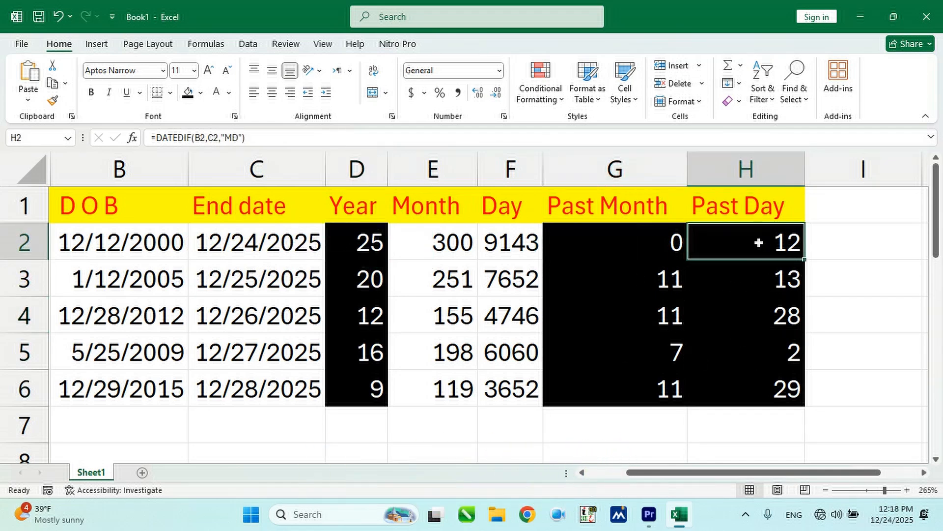
{"action": "left_click", "coordinate": [367, 270]}
{"action": "left_click", "coordinate": [653, 284]}
{"action": "left_click", "coordinate": [779, 295]}
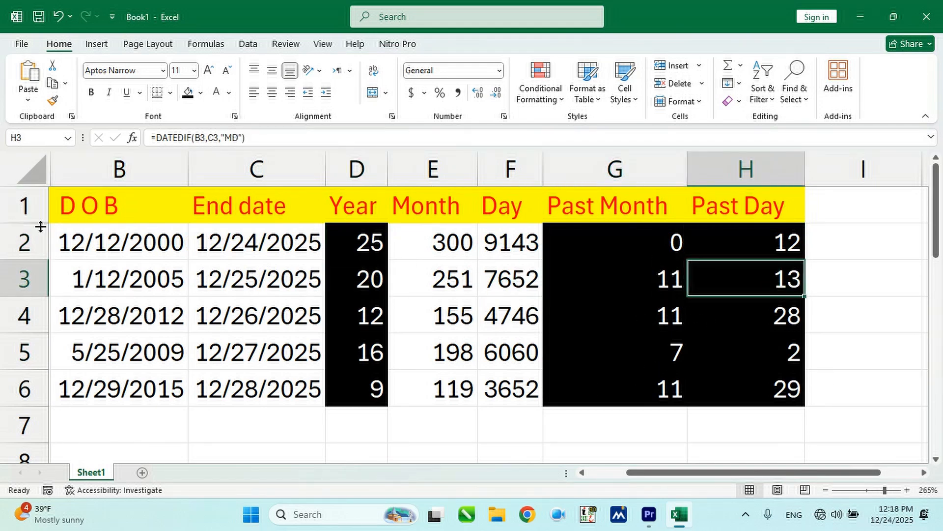
{"action": "left_click_drag", "start_coordinate": [58, 206], "coordinate": [729, 393]}
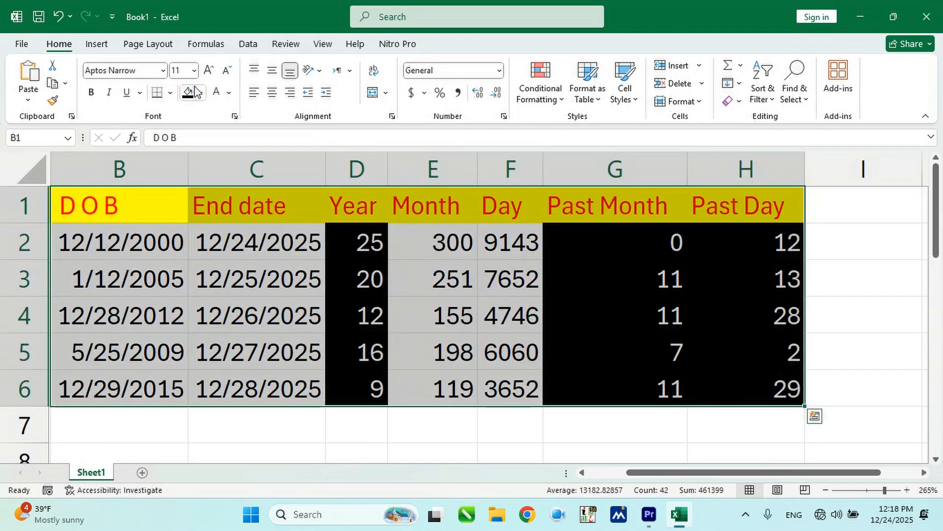
{"action": "left_click", "coordinate": [713, 359]}
Open the Year formula in D2 for editing.
{"action": "left_click_drag", "start_coordinate": [882, 475], "coordinate": [846, 489]}
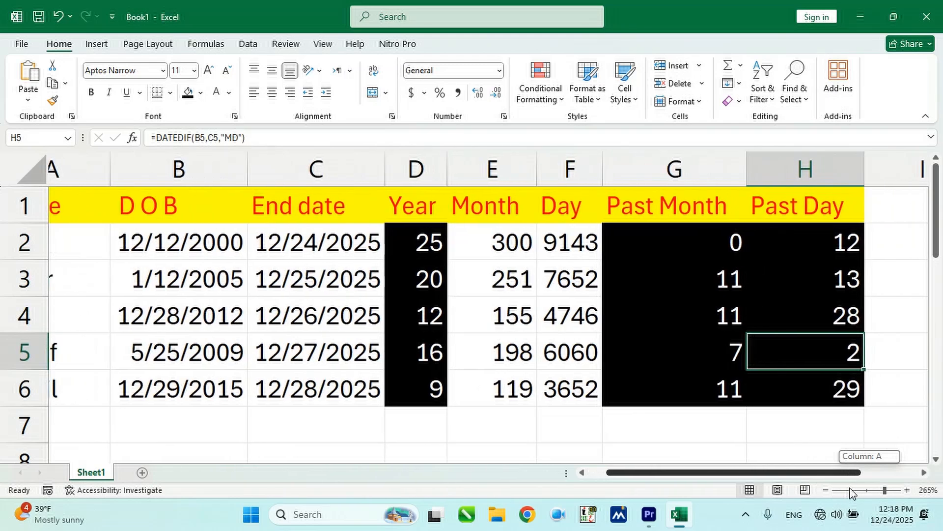
{"action": "left_click", "coordinate": [428, 241]}
{"action": "double_click", "coordinate": [433, 242]}
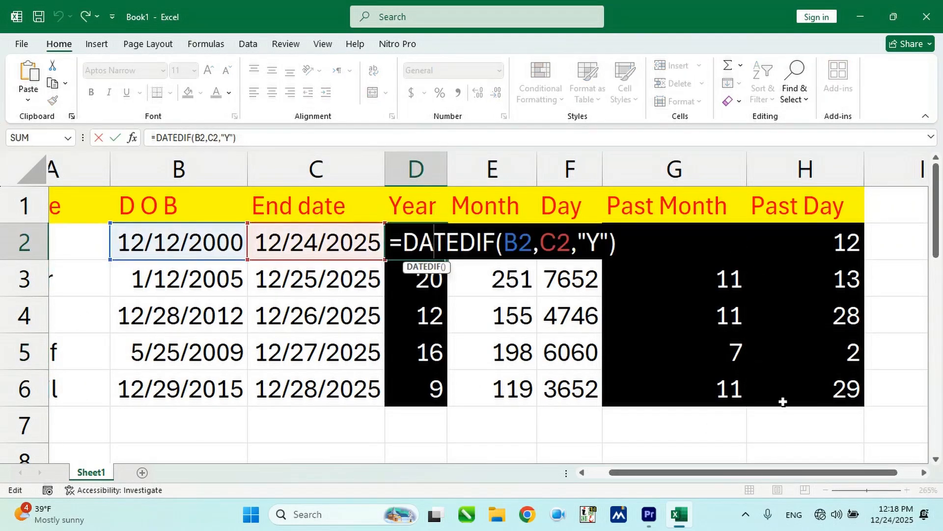